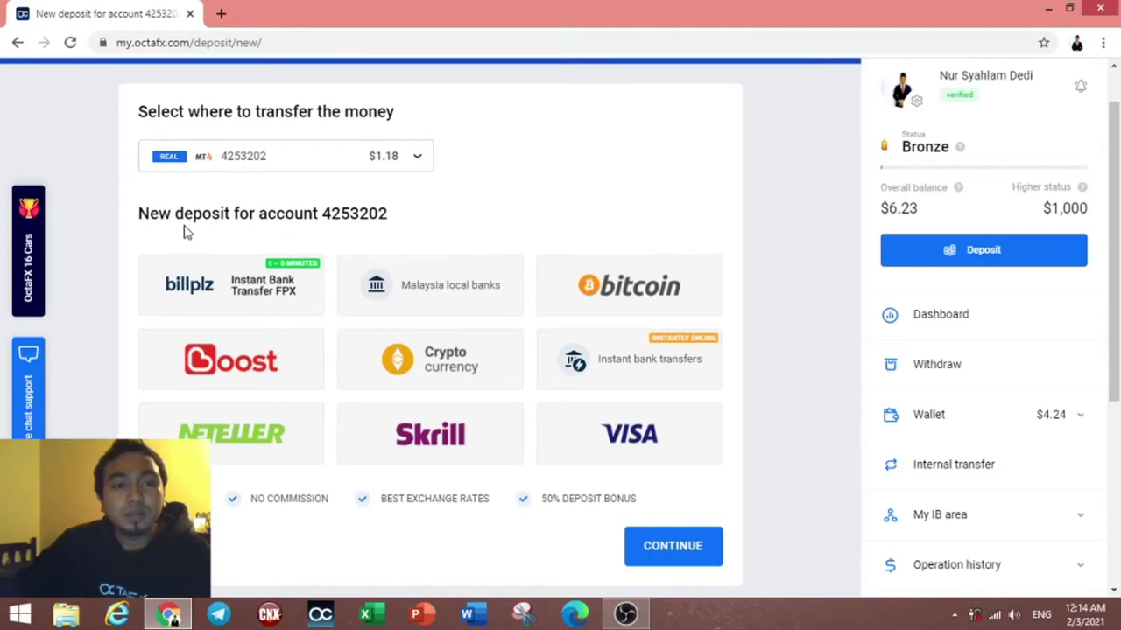
Step: Scroll down and pick Billplz Instant Bank Transfer FPX as the deposit method
{"action": "scroll", "coordinate": [523, 290], "scroll_direction": "down", "scroll_amount": 1}
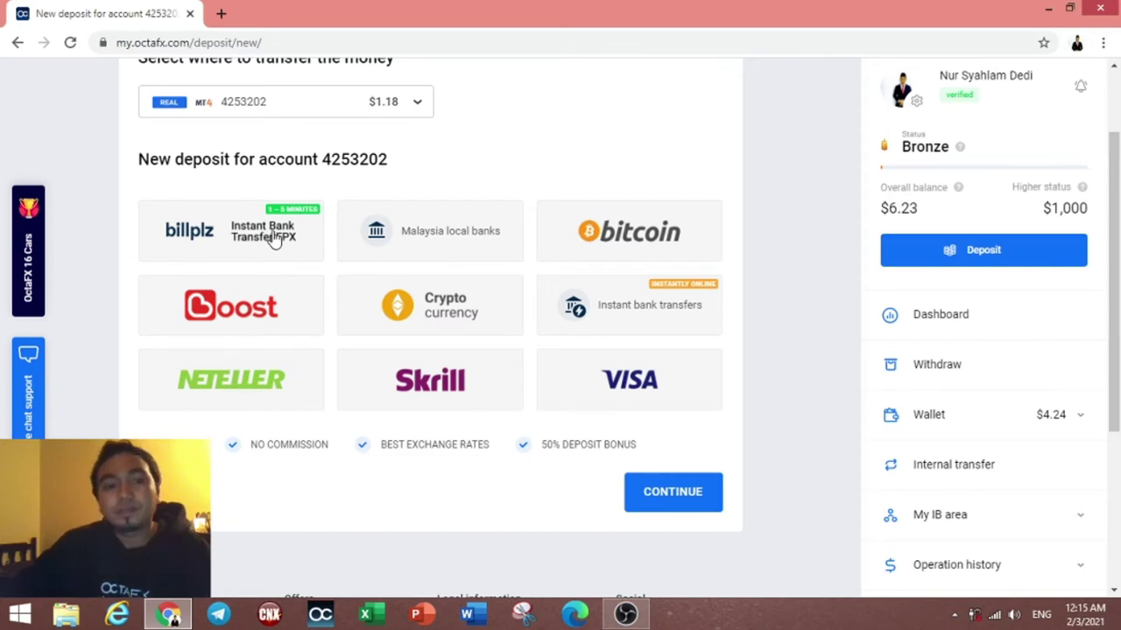
{"action": "left_click", "coordinate": [274, 241]}
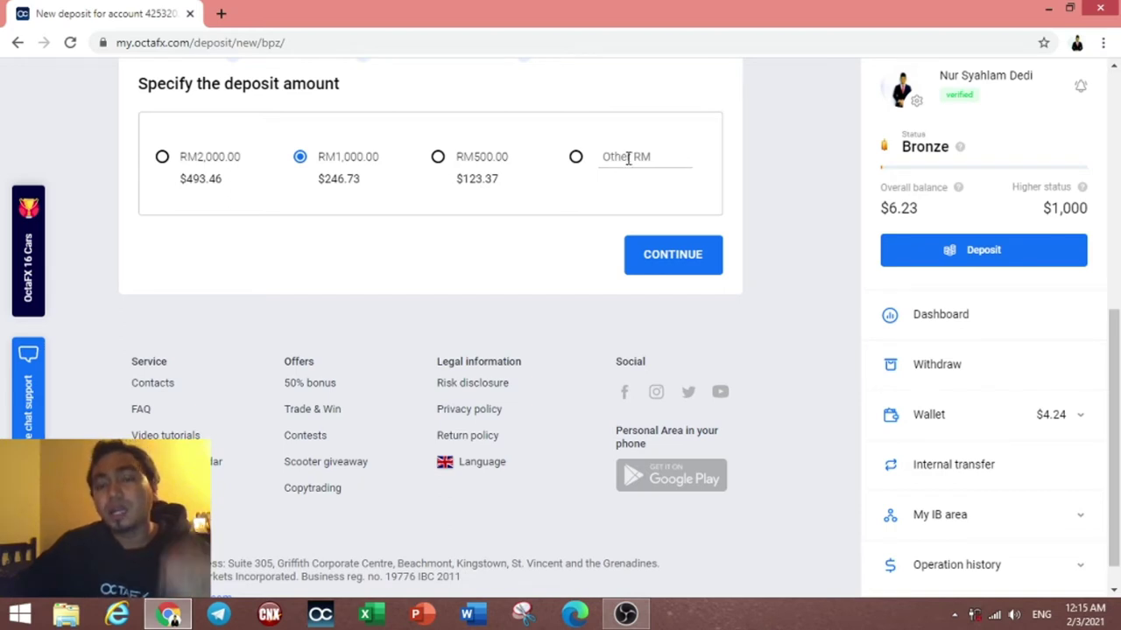
Step: Clear a trial custom amount, select the RM500.00 deposit amount and continue
{"action": "left_click", "coordinate": [628, 159]}
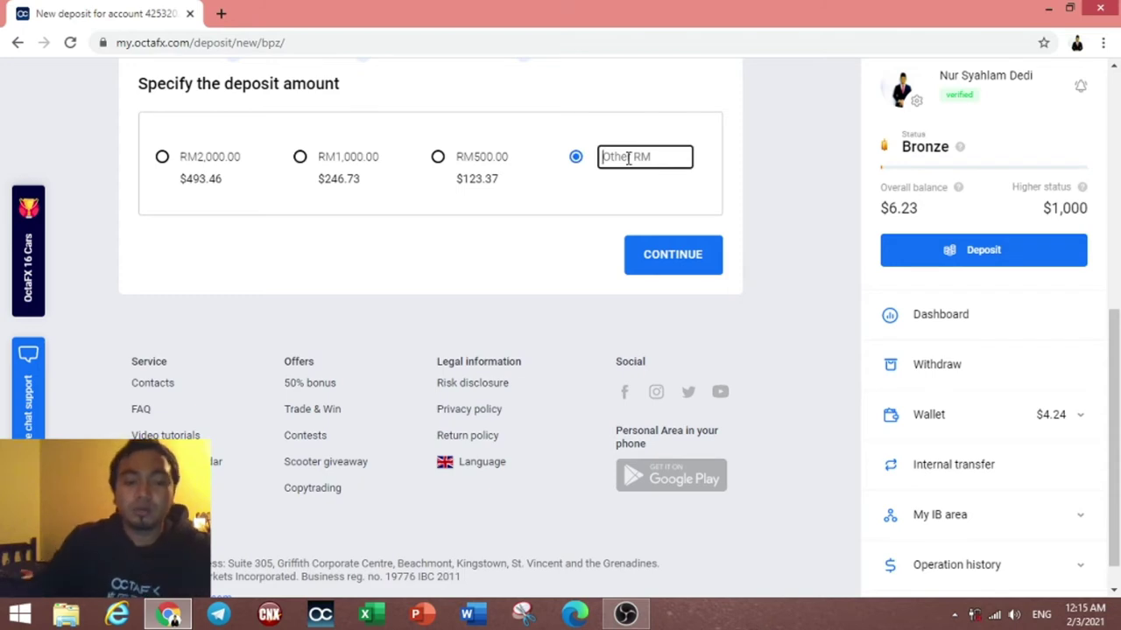
{"action": "type", "text": "50"}
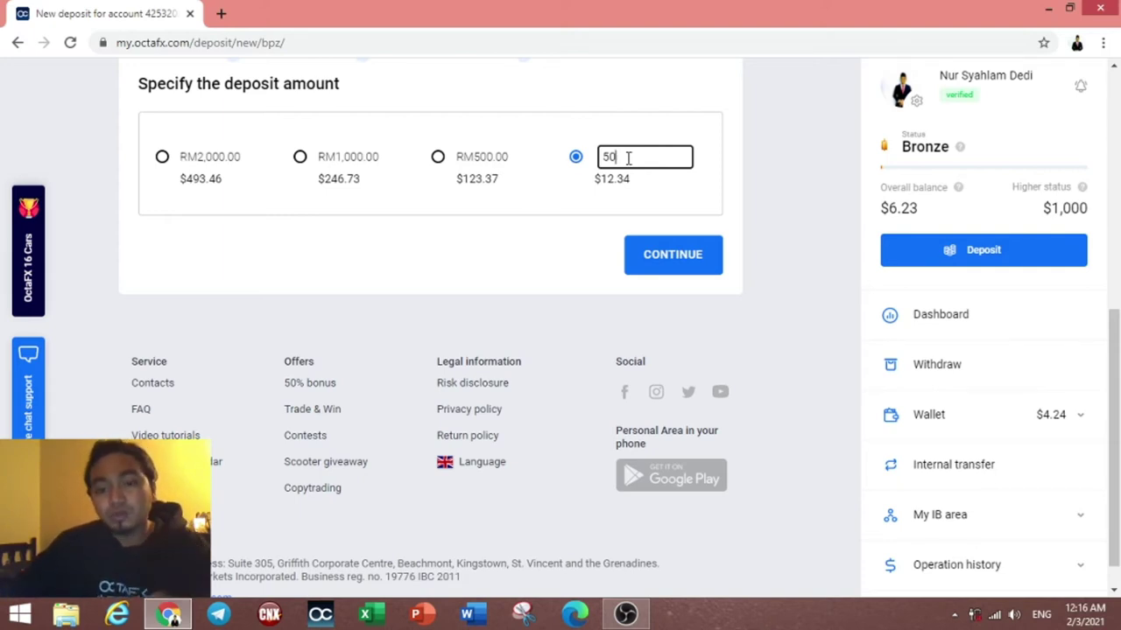
{"action": "key", "text": "BackSpace"}
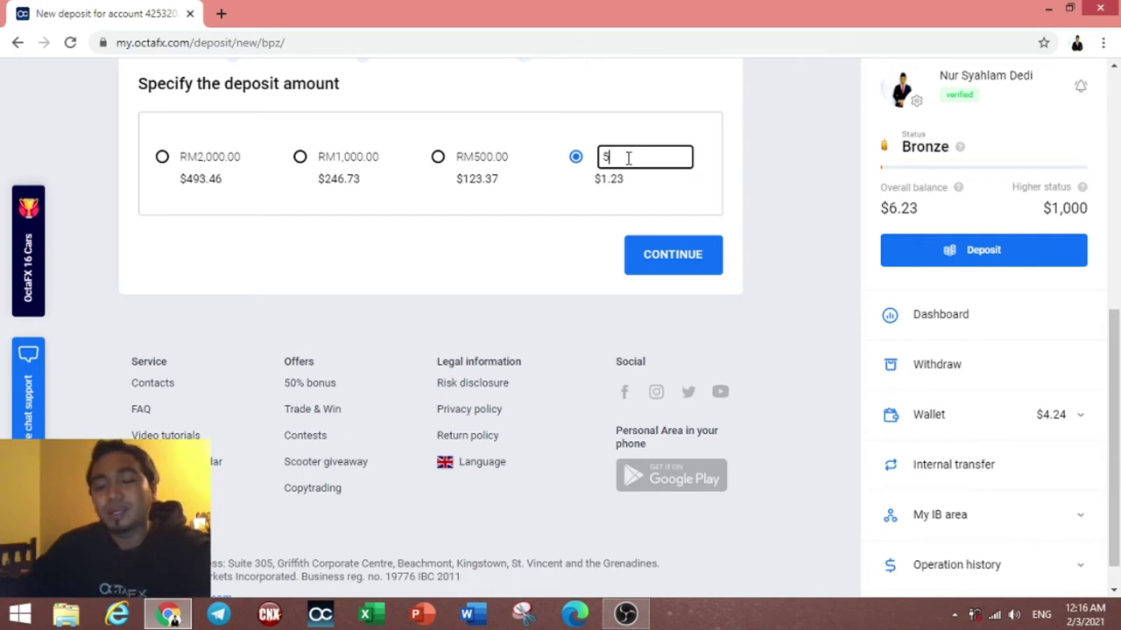
{"action": "key", "text": "BackSpace"}
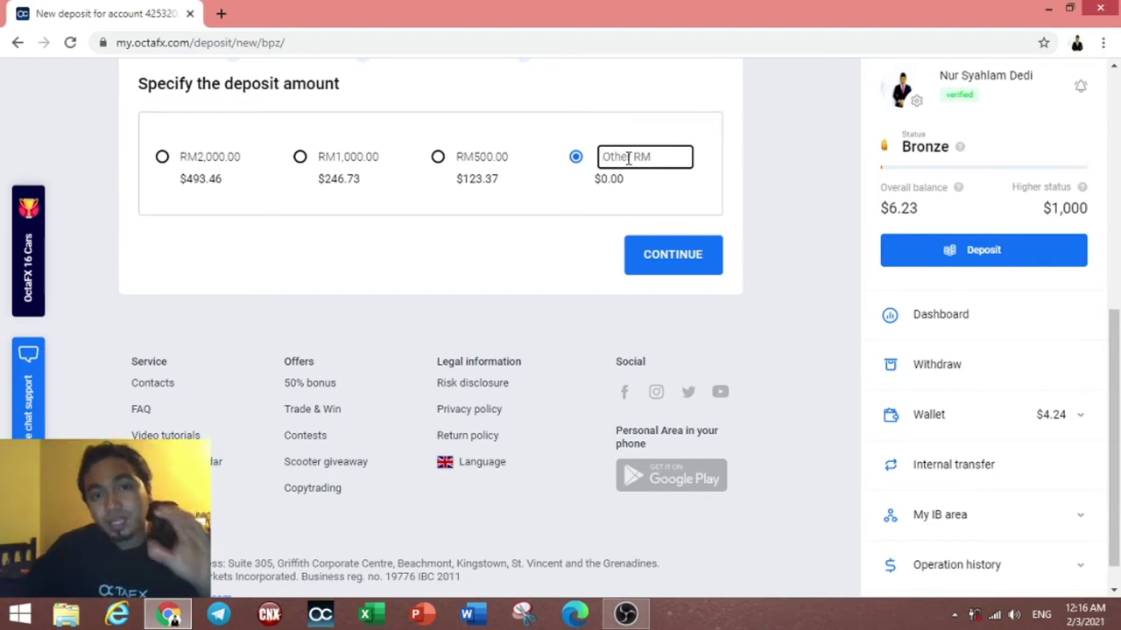
{"action": "left_click", "coordinate": [440, 162]}
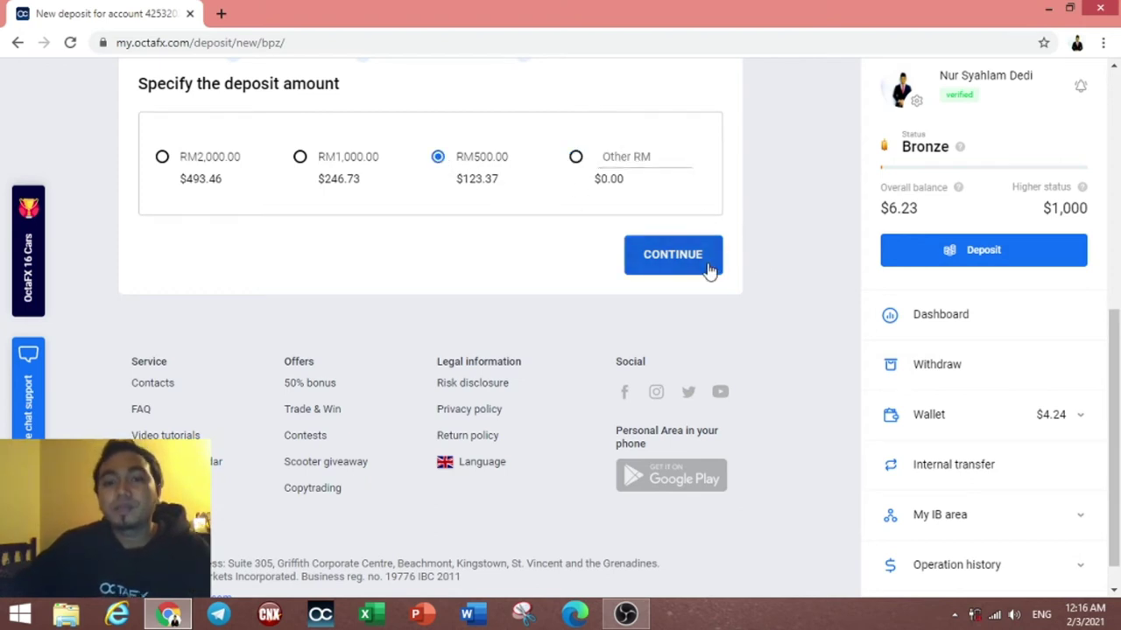
{"action": "left_click", "coordinate": [673, 255]}
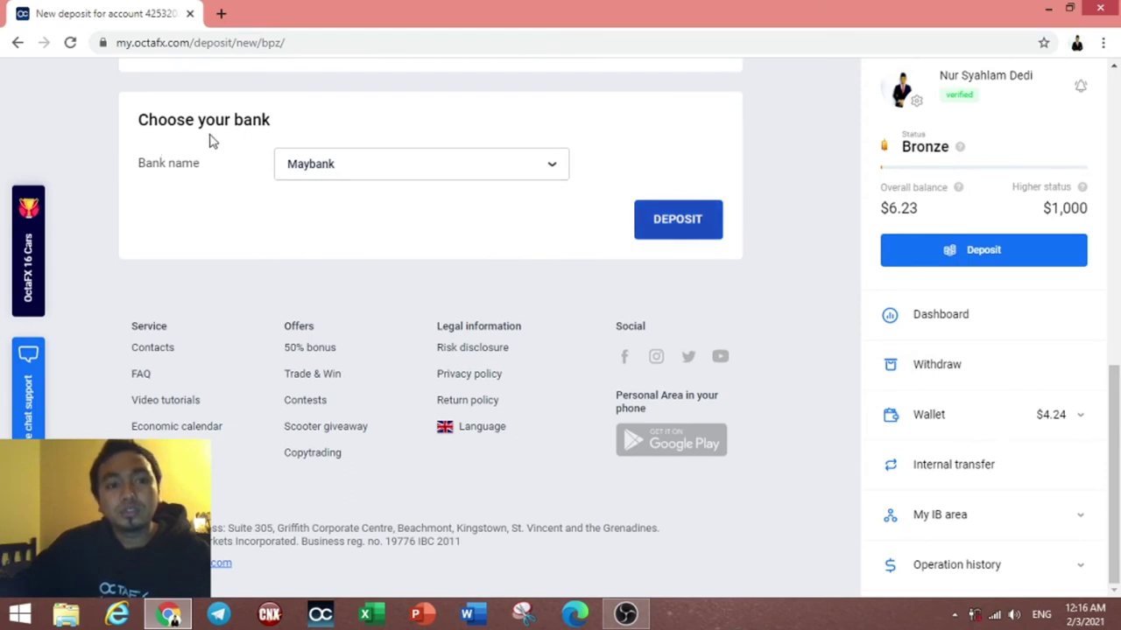
Step: Choose CIMB from the bank list, then submit and confirm the RM500 deposit
{"action": "left_click", "coordinate": [547, 166]}
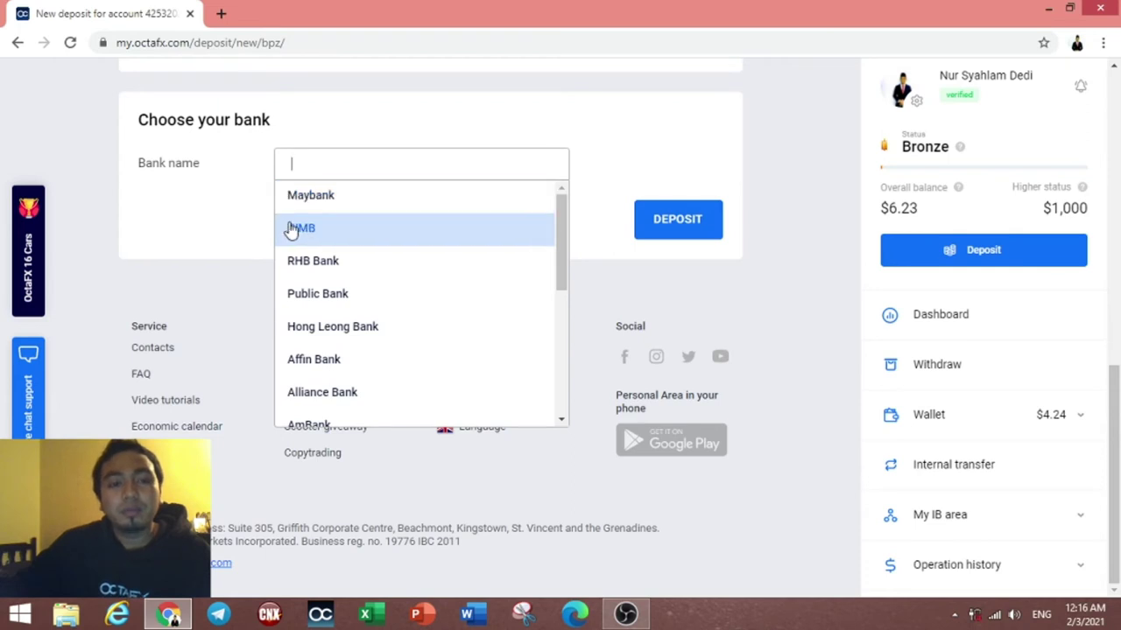
{"action": "scroll", "coordinate": [328, 332], "scroll_direction": "down", "scroll_amount": 1}
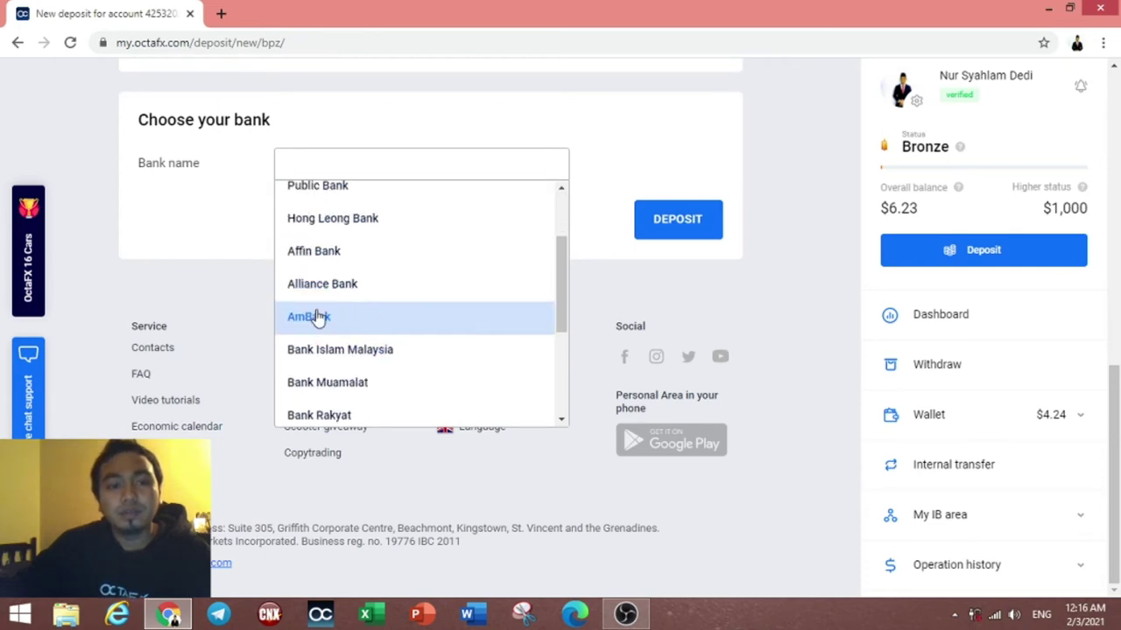
{"action": "scroll", "coordinate": [346, 331], "scroll_direction": "down", "scroll_amount": 1}
{"action": "scroll", "coordinate": [315, 337], "scroll_direction": "down", "scroll_amount": 1}
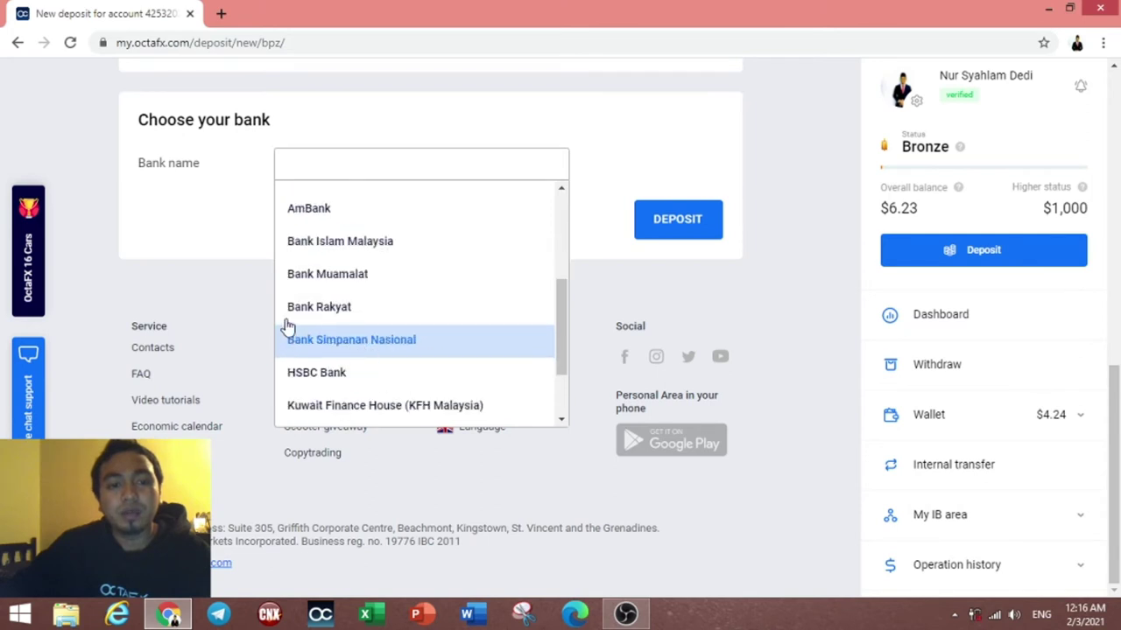
{"action": "scroll", "coordinate": [343, 348], "scroll_direction": "down", "scroll_amount": 2}
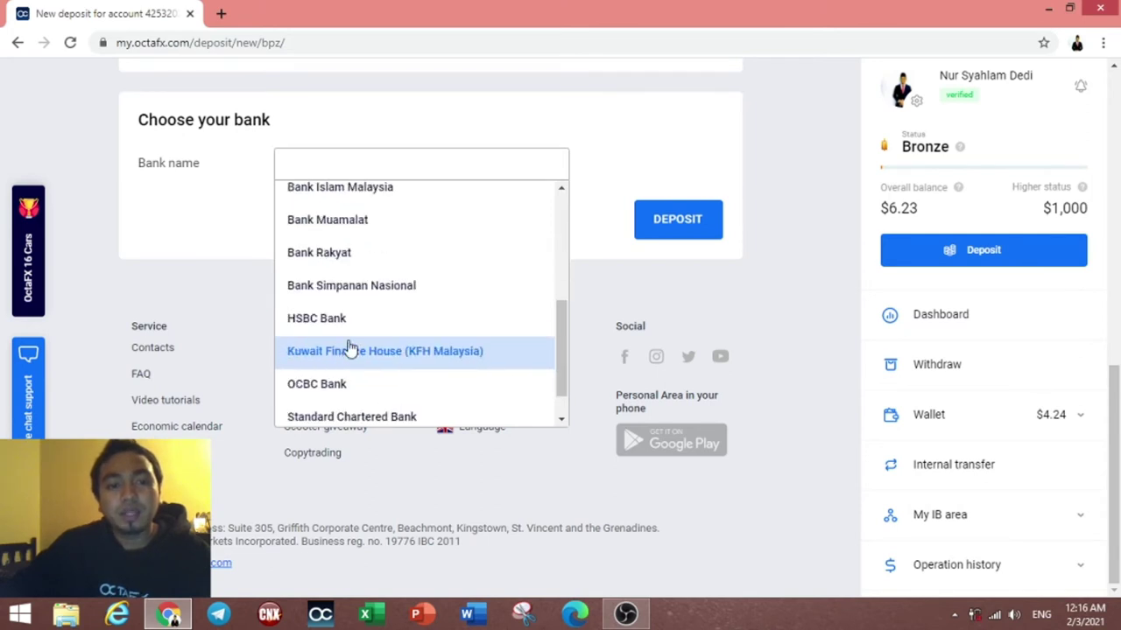
{"action": "scroll", "coordinate": [385, 341], "scroll_direction": "up", "scroll_amount": 5}
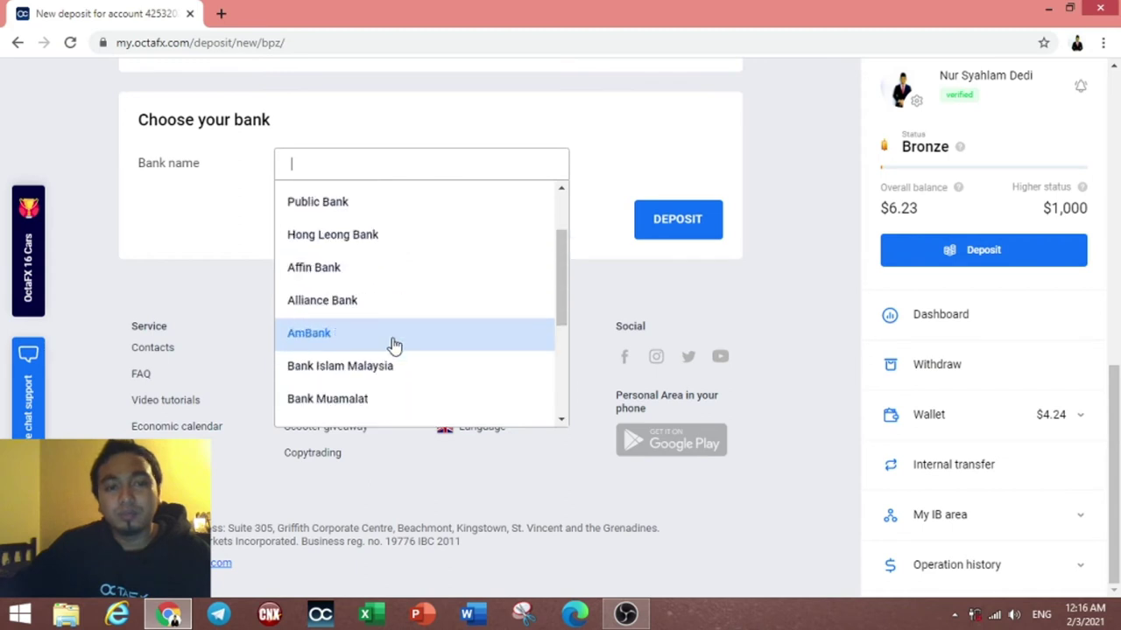
{"action": "left_click", "coordinate": [306, 230]}
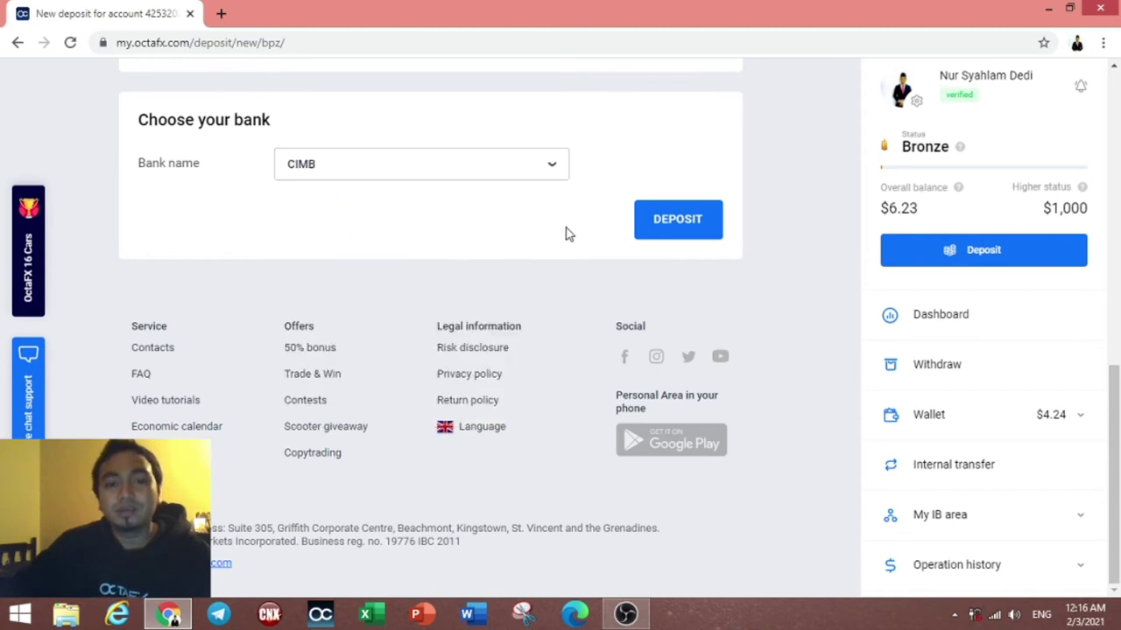
{"action": "left_click", "coordinate": [688, 227]}
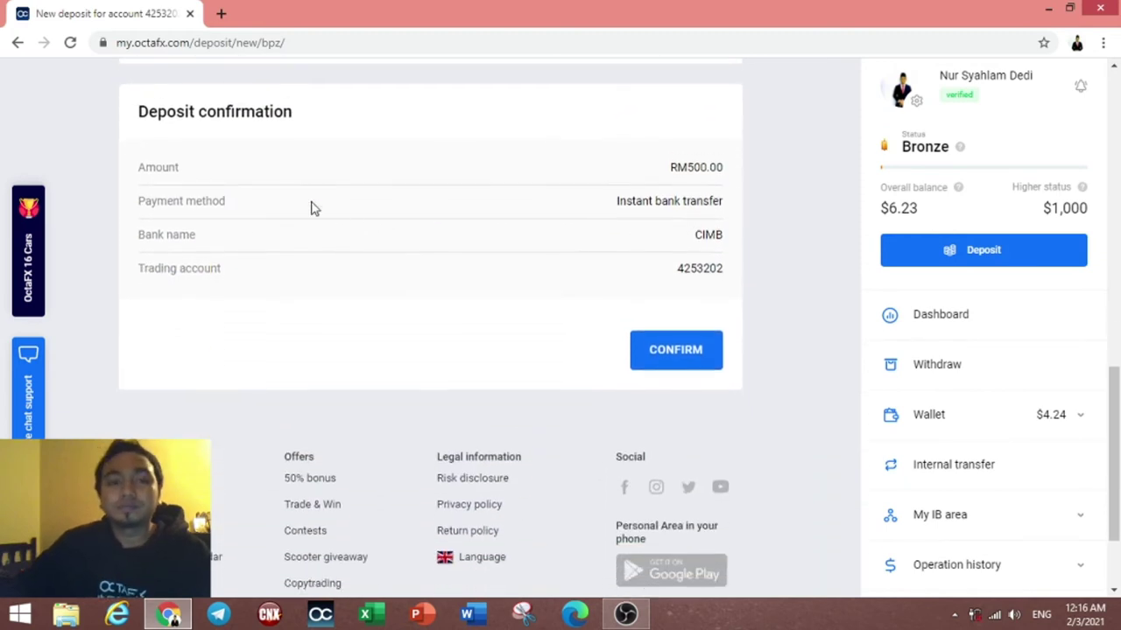
{"action": "left_click", "coordinate": [663, 359]}
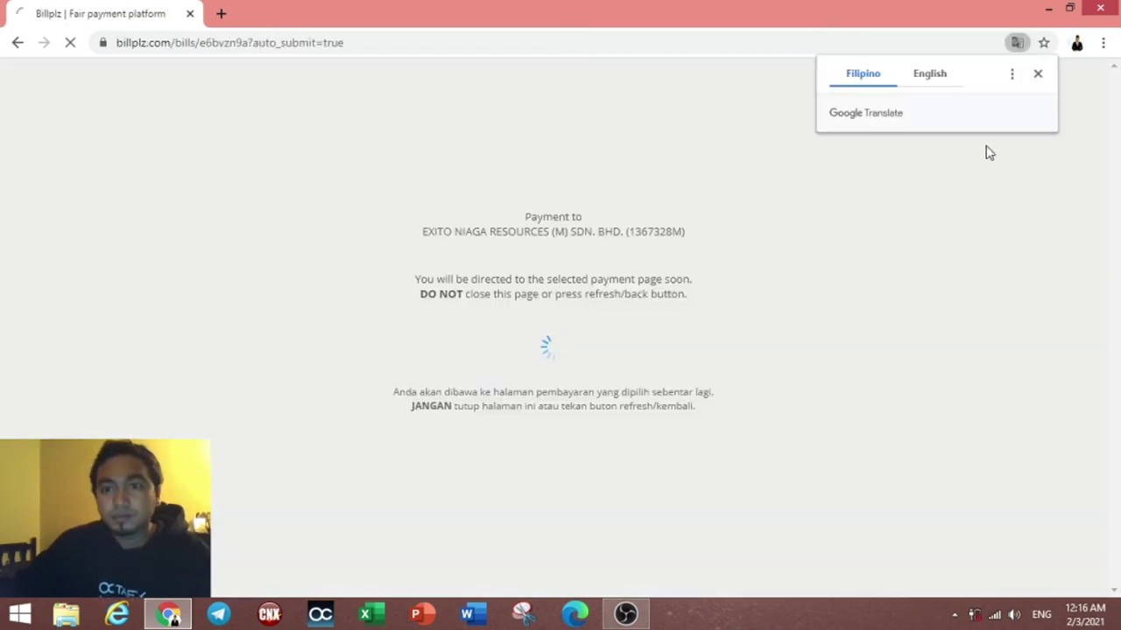
Step: Enter the online banking user ID on the CIMB Clicks login page and submit it
{"action": "left_click", "coordinate": [1040, 75]}
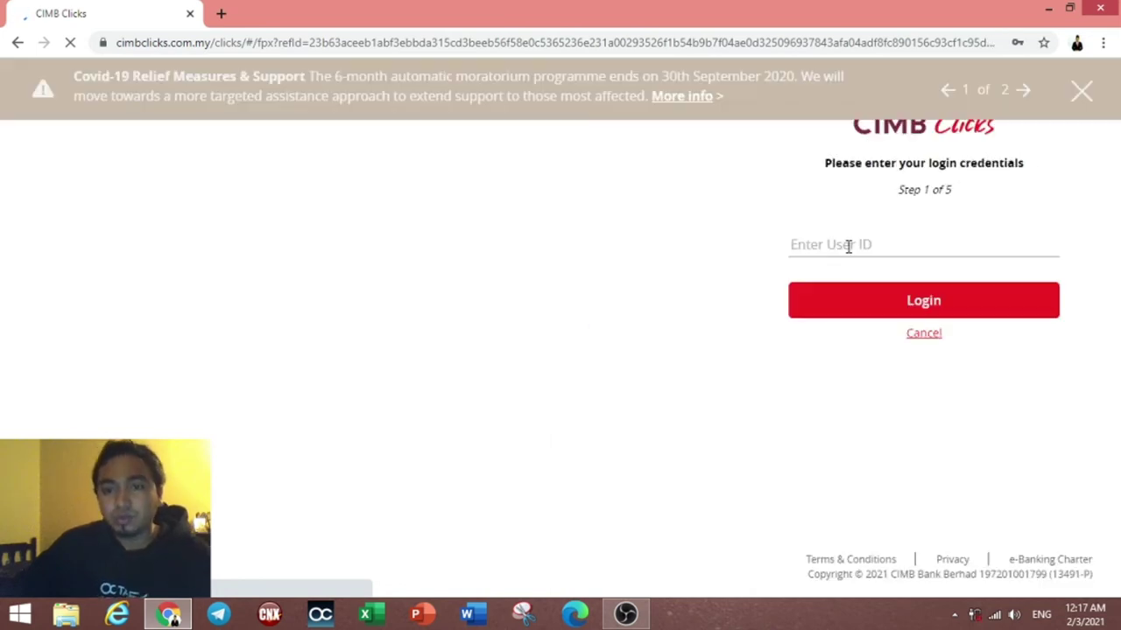
{"action": "left_click", "coordinate": [921, 278]}
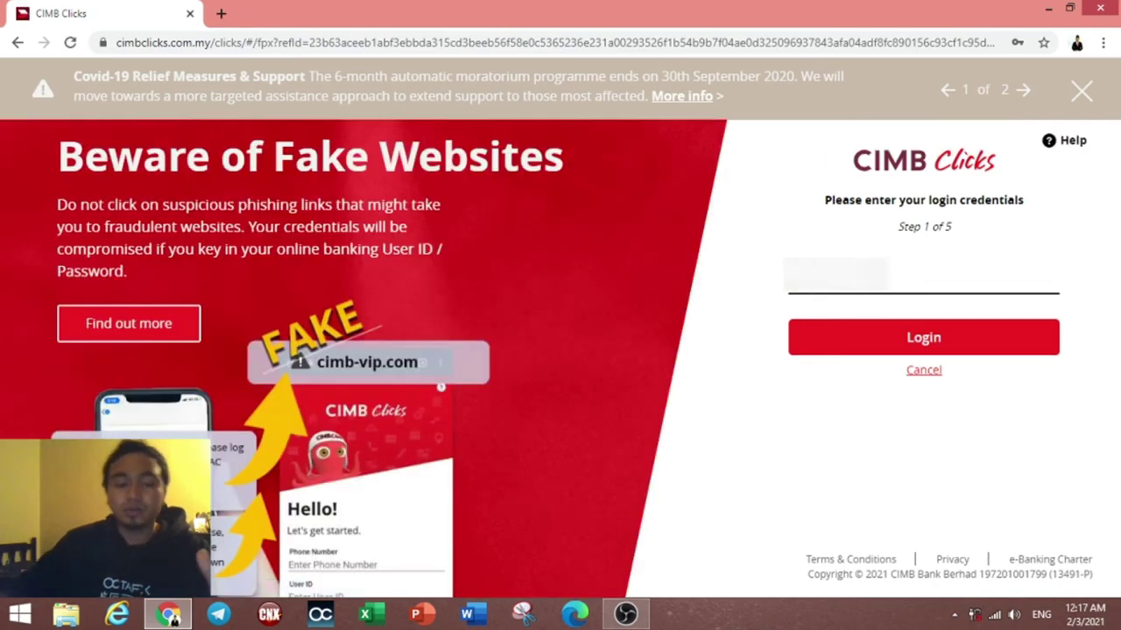
{"action": "type", "text": "aa"}
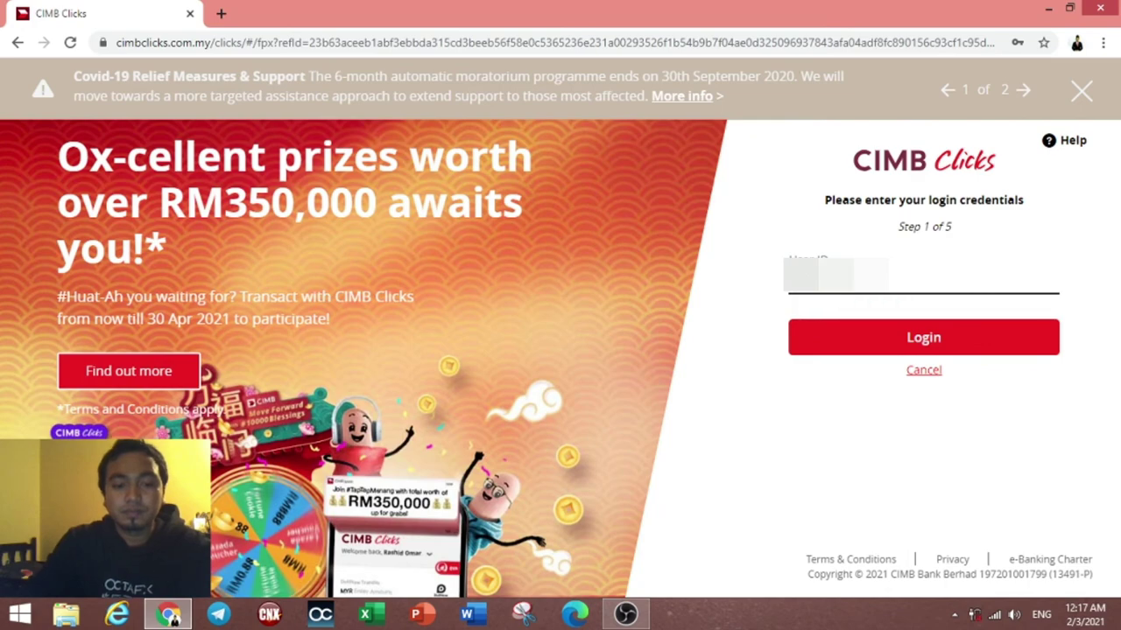
{"action": "left_click", "coordinate": [896, 338]}
Step: Confirm the displayed SecureWord and paste in the account password
{"action": "left_click", "coordinate": [844, 331]}
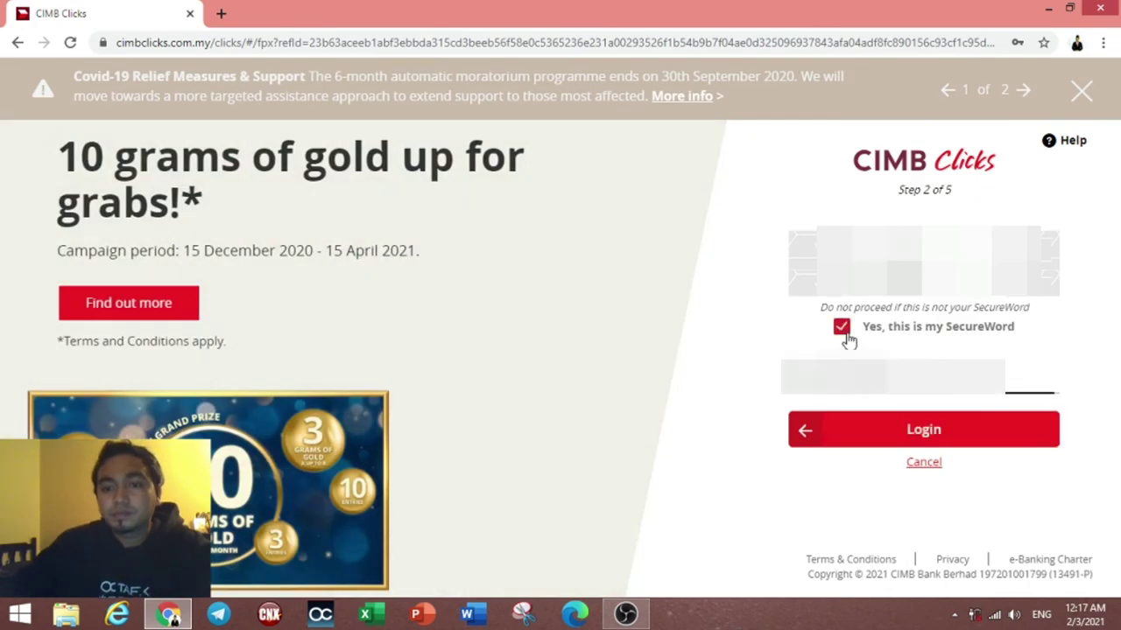
{"action": "key", "text": "Tab"}
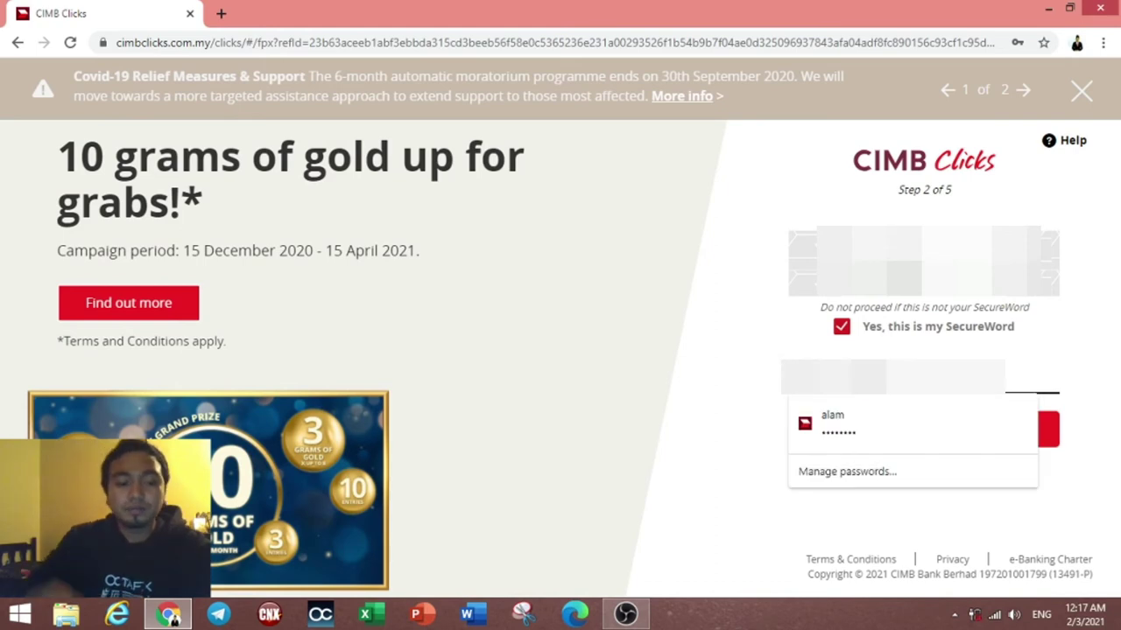
{"action": "key", "text": "Escape"}
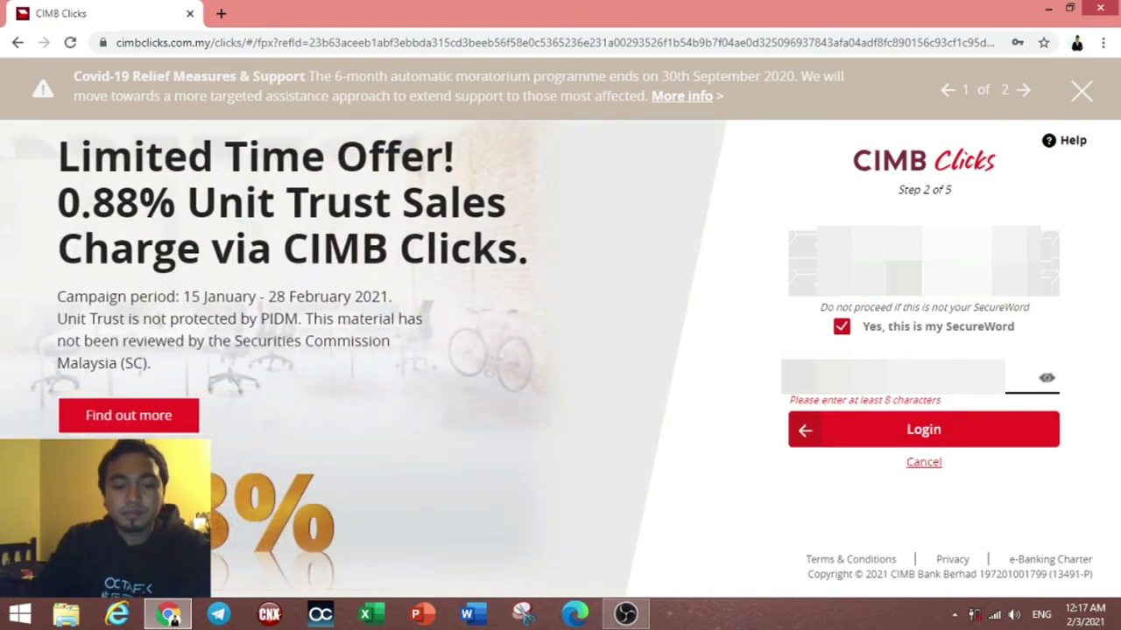
{"action": "key", "text": "ctrl+v"}
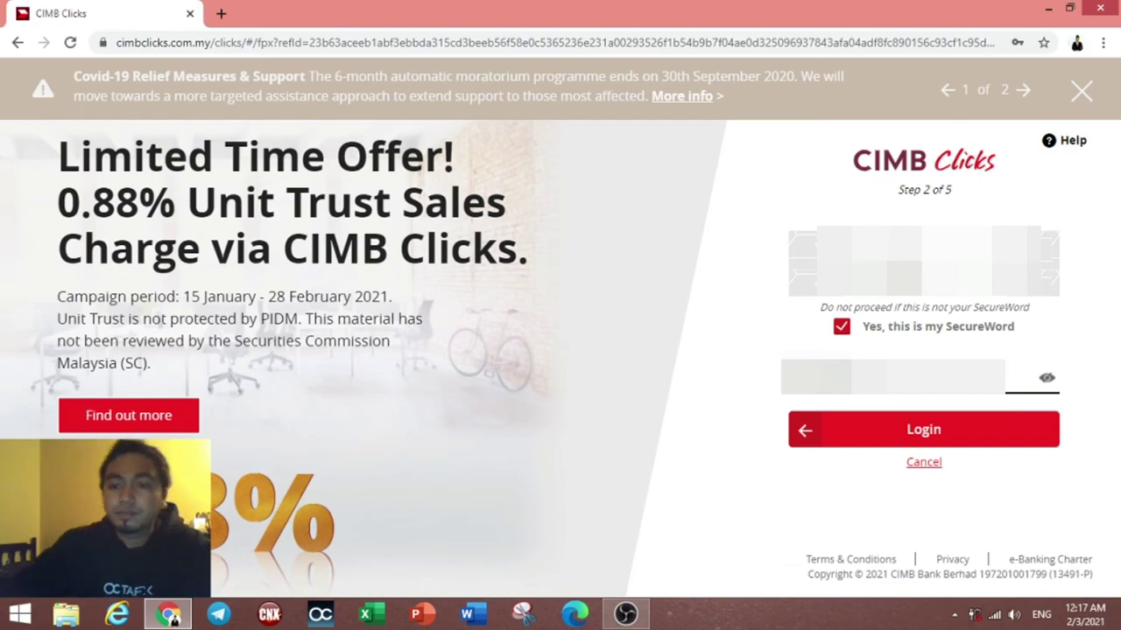
Step: Log in to CIMB Clicks, then enter the 6-digit TAC and submit it
{"action": "left_click", "coordinate": [912, 426]}
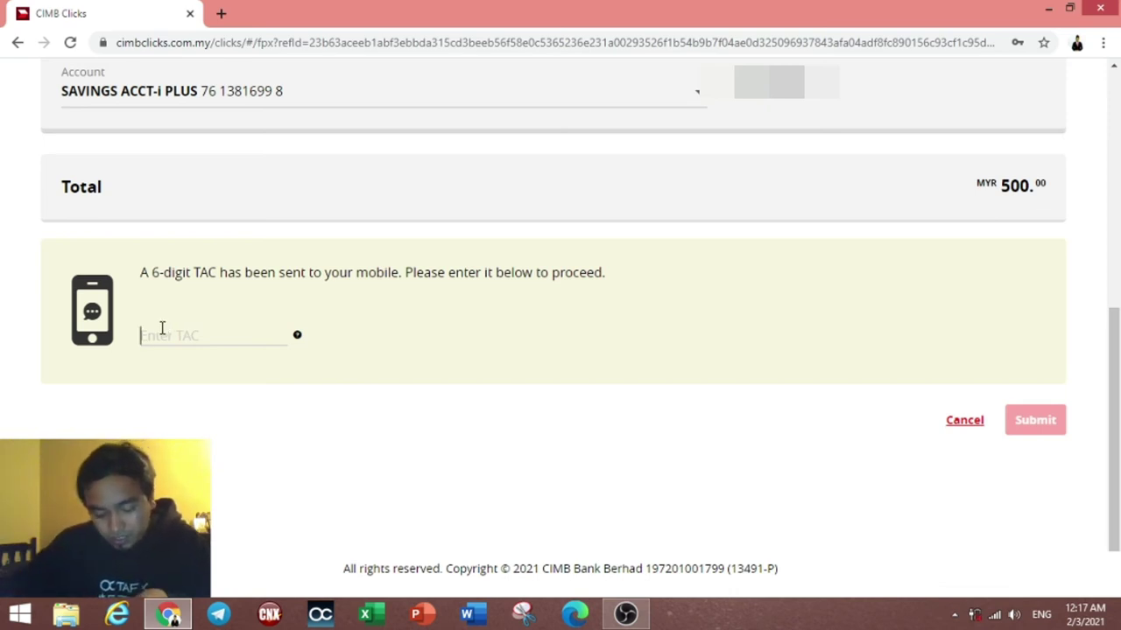
{"action": "left_click", "coordinate": [185, 341]}
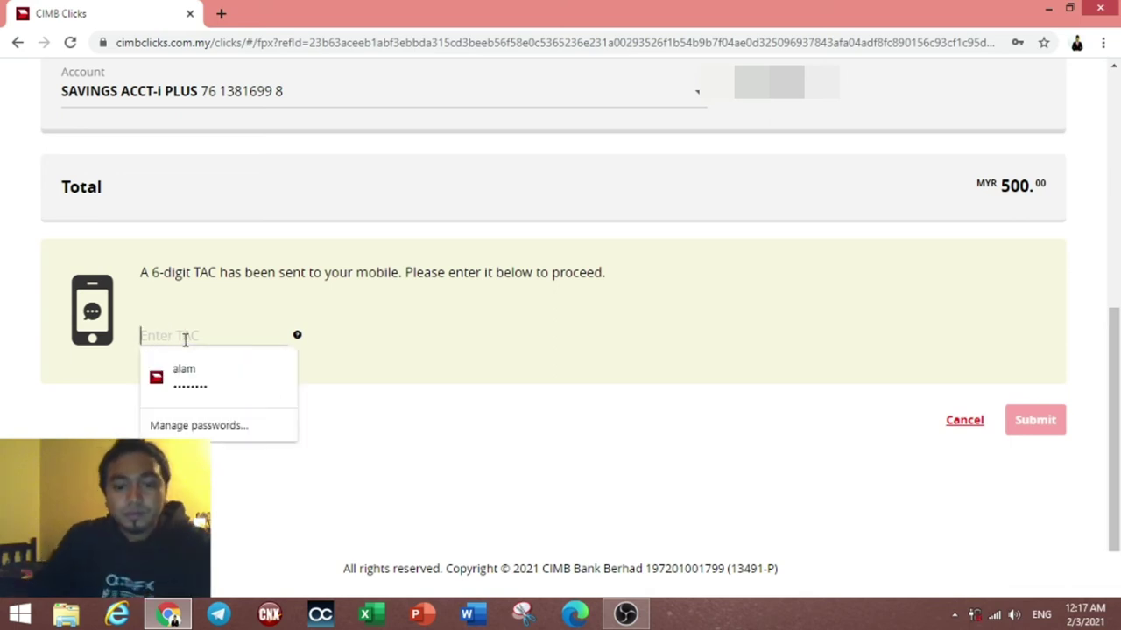
{"action": "type", "text": "1"}
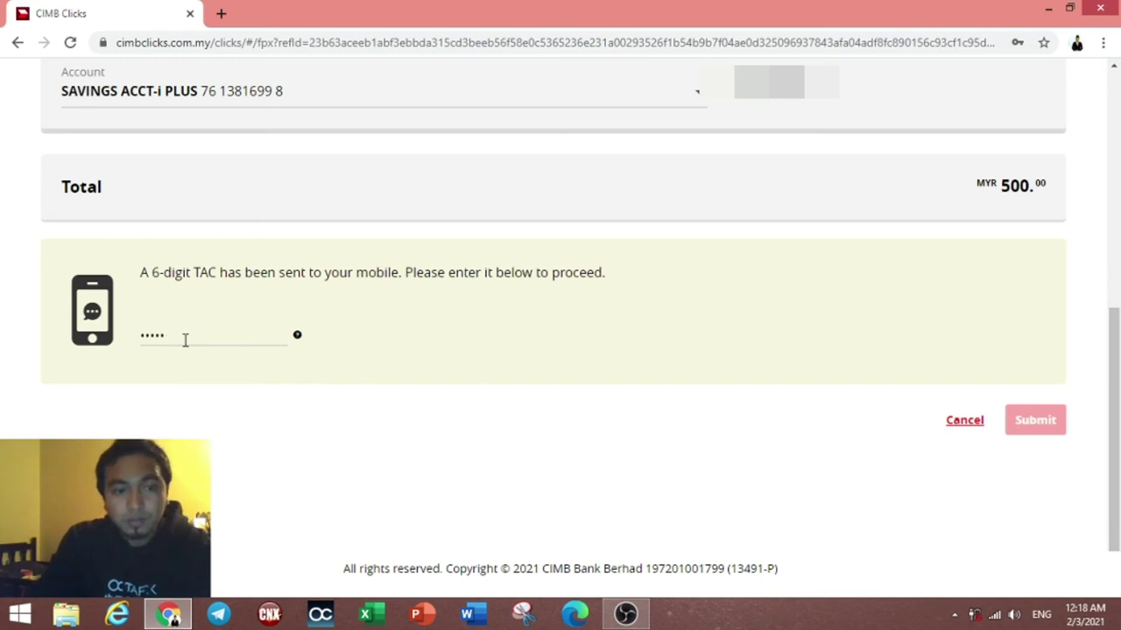
{"action": "key", "text": "BackSpace"}
{"action": "key", "text": "BackSpace"}
{"action": "key", "text": "BackSpace"}
{"action": "type", "text": "1"}
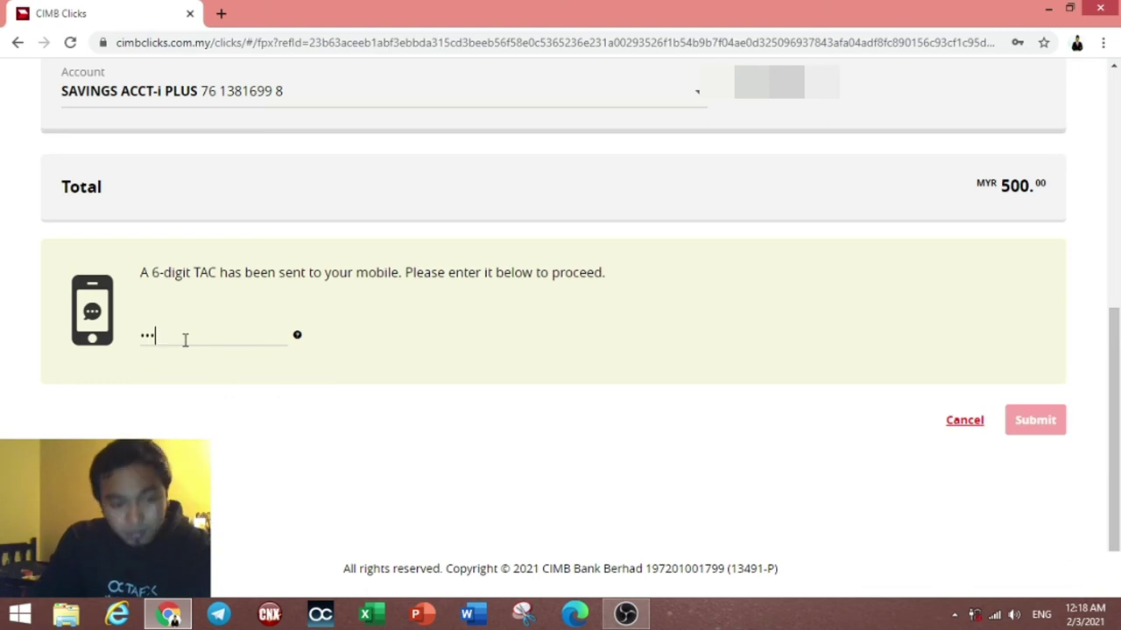
{"action": "type", "text": "23456"}
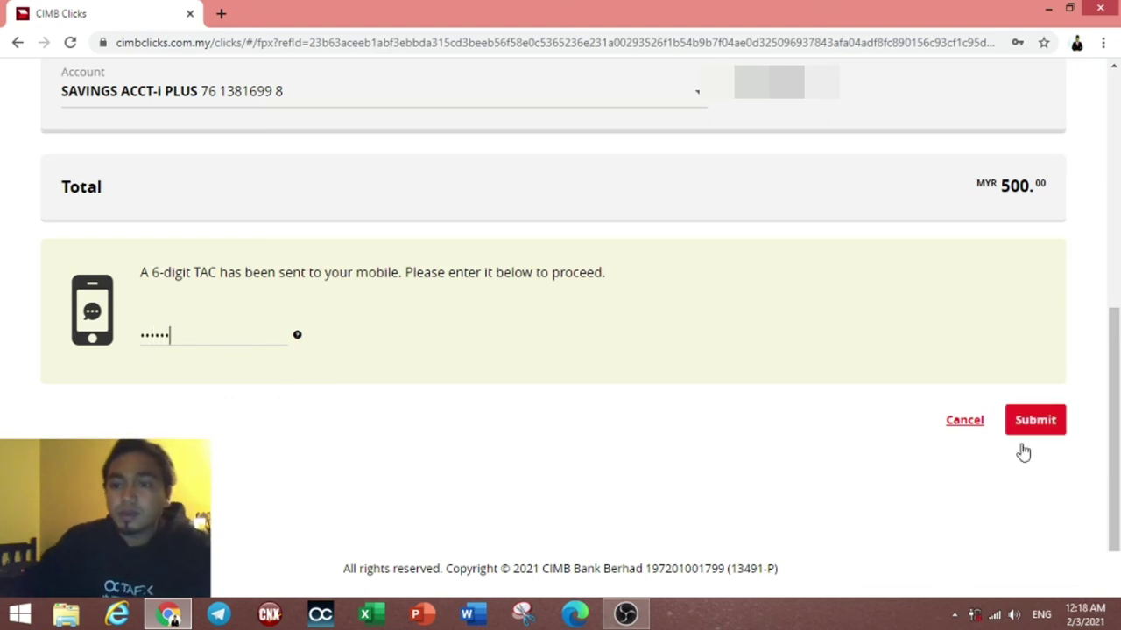
{"action": "left_click", "coordinate": [1050, 424]}
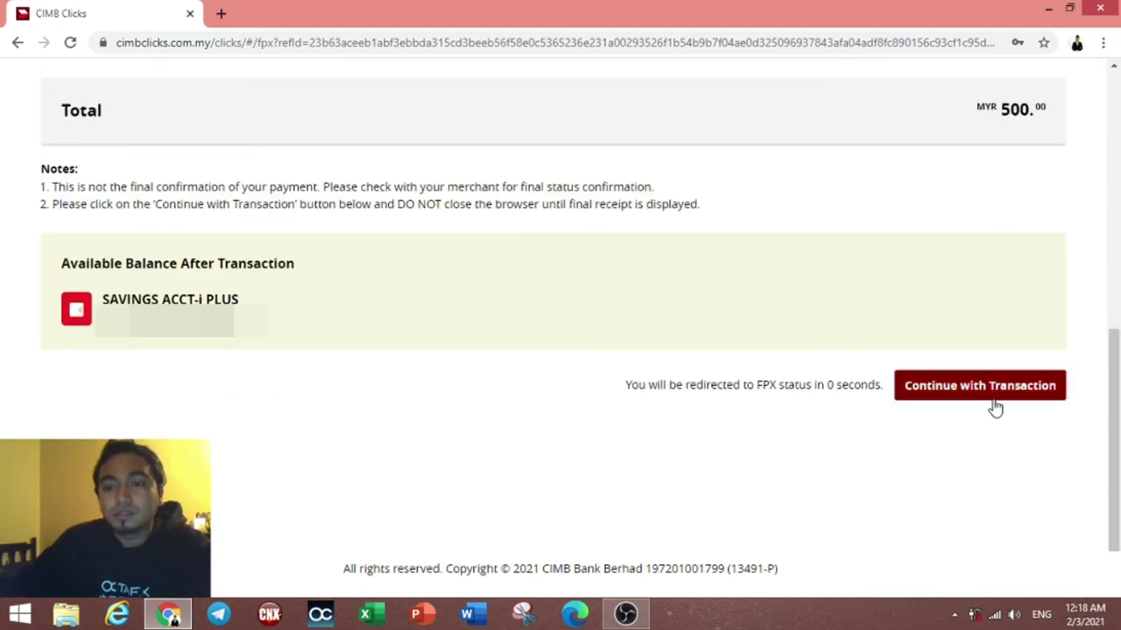